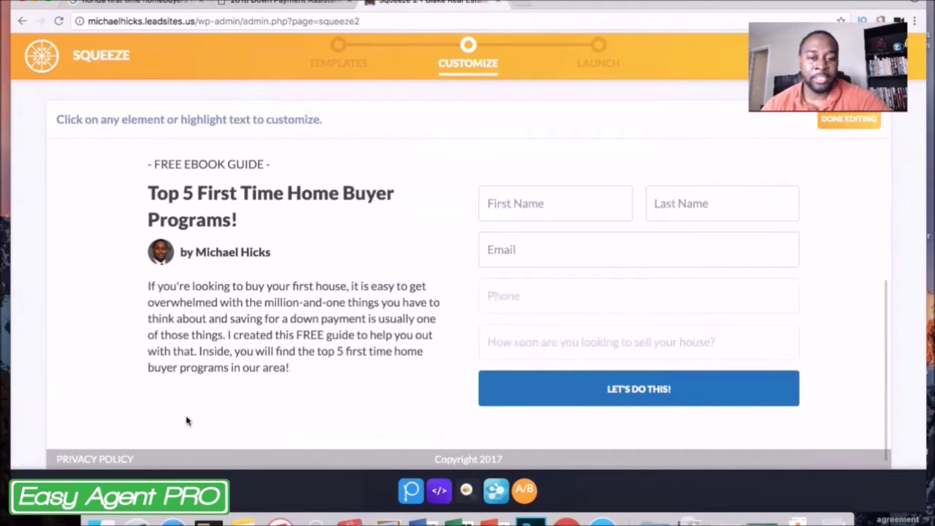
scroll(187, 420, up, 5)
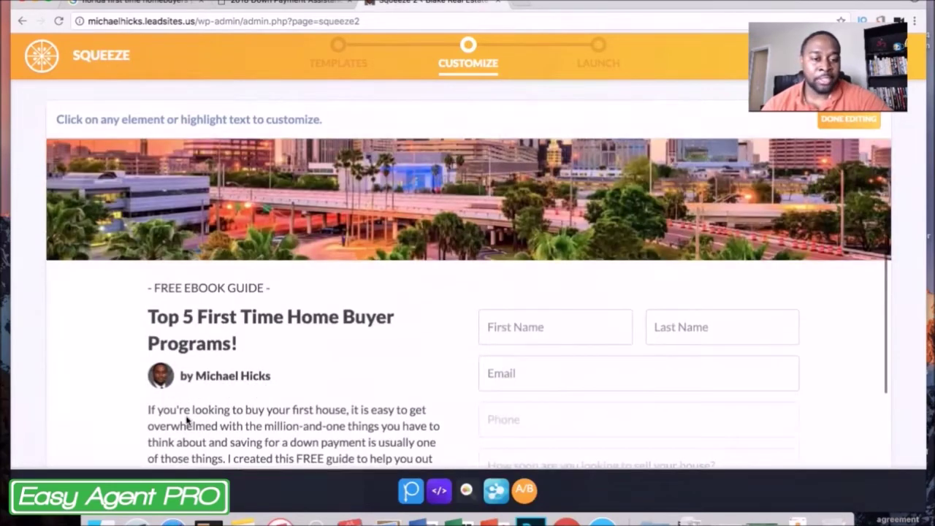
scroll(187, 421, down, 1)
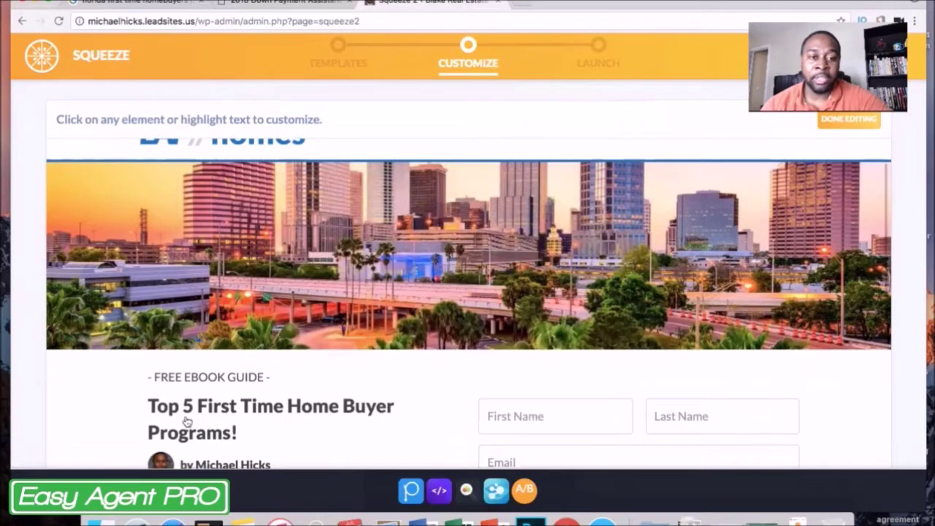
scroll(186, 421, down, 5)
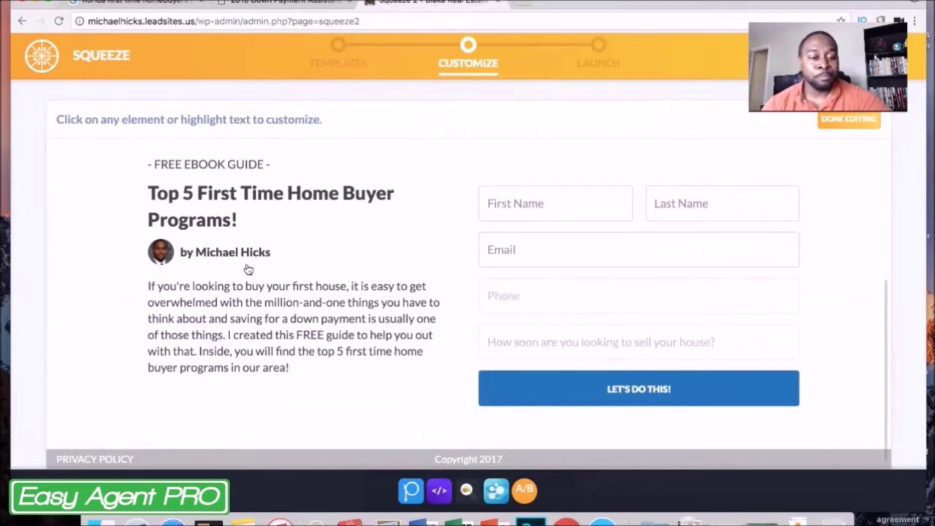
scroll(249, 270, up, 4)
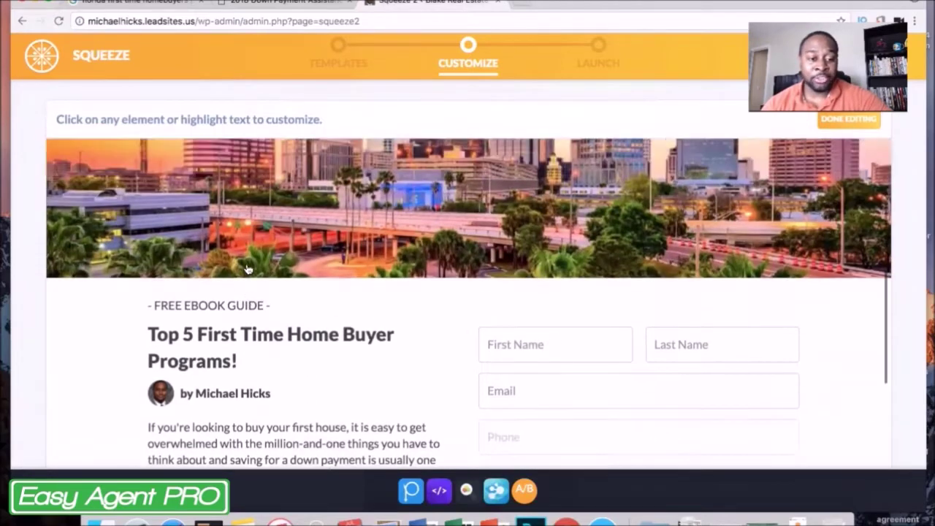
scroll(247, 270, up, 2)
scroll(246, 267, down, 5)
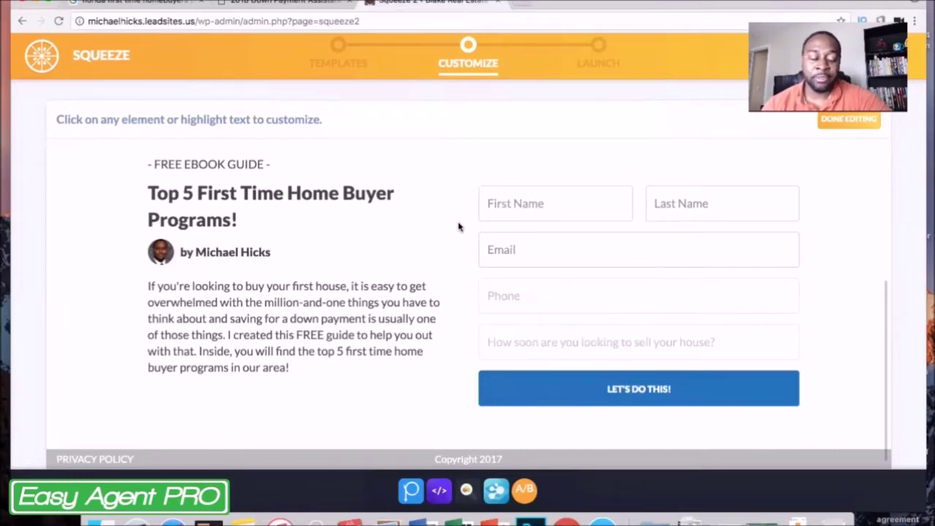
From the Google results for florida first time homebuyers program, open the floridadownpaymentassistance.com site.
key(super+1)
scroll(385, 273, up, 10)
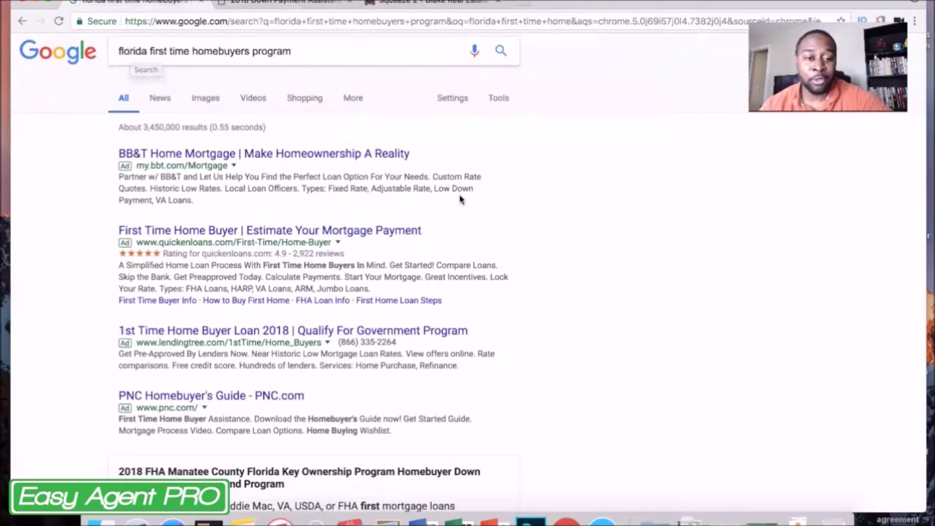
scroll(460, 198, down, 6)
scroll(460, 200, down, 1)
scroll(461, 200, up, 3)
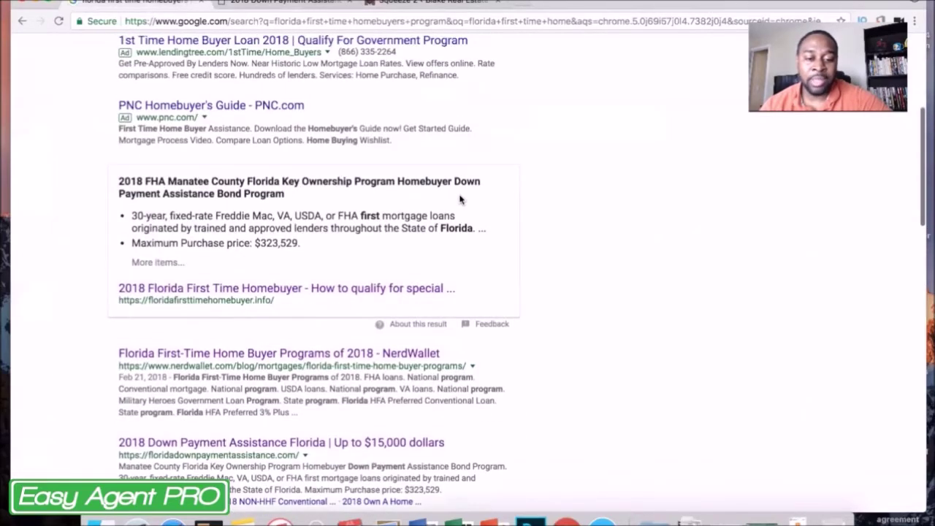
scroll(575, 365, down, 2)
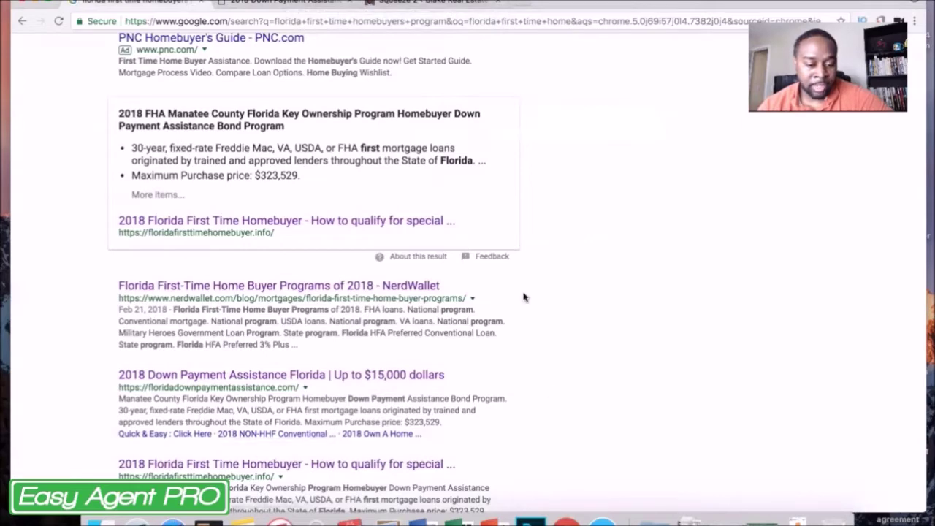
scroll(552, 395, down, 1)
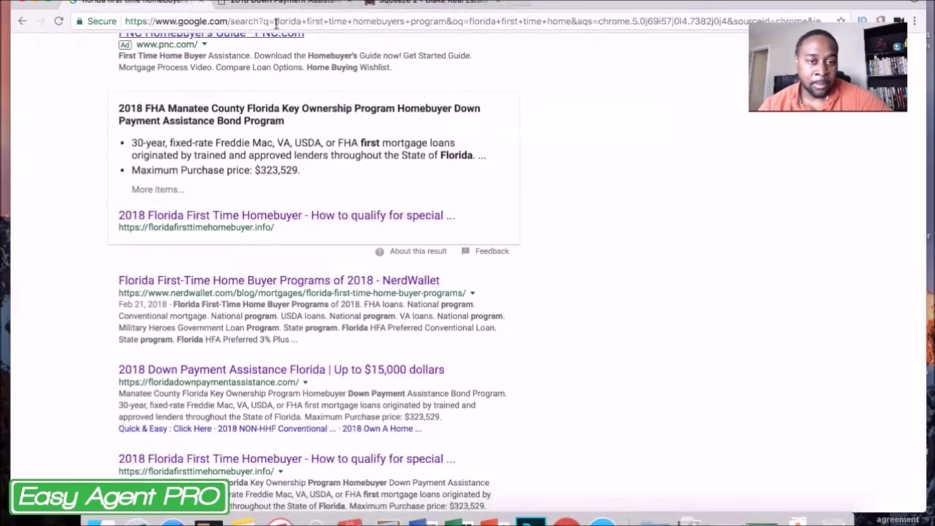
click(289, 3)
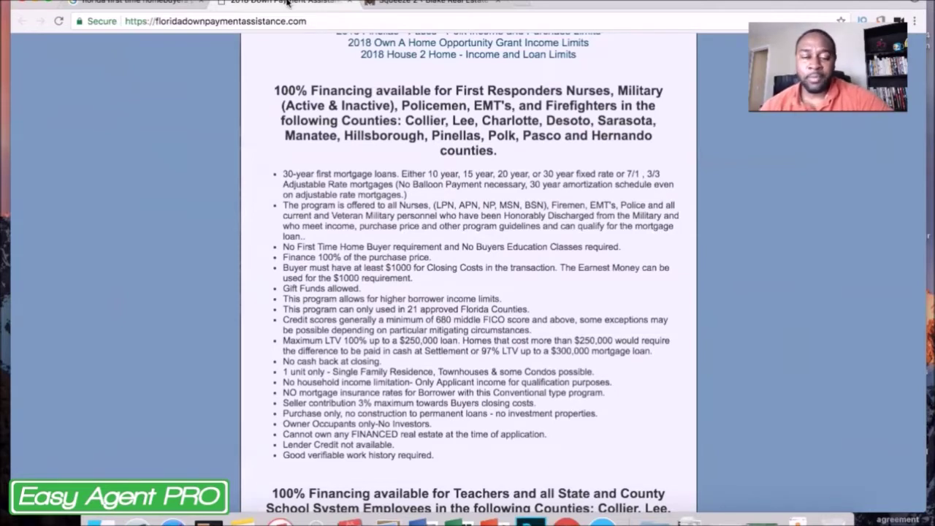
Scroll the Florida down payment assistance page to the 100% Financing for First Responders section.
scroll(431, 286, down, 2)
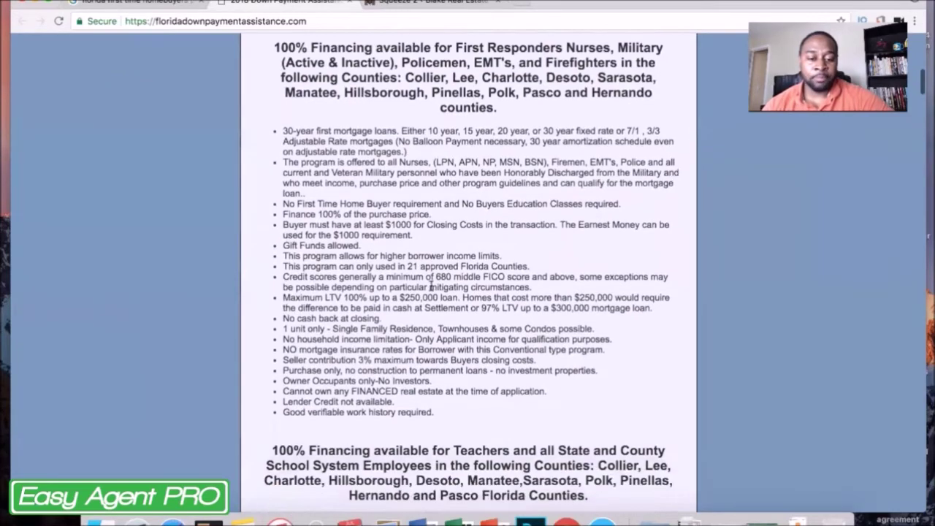
scroll(431, 285, up, 1)
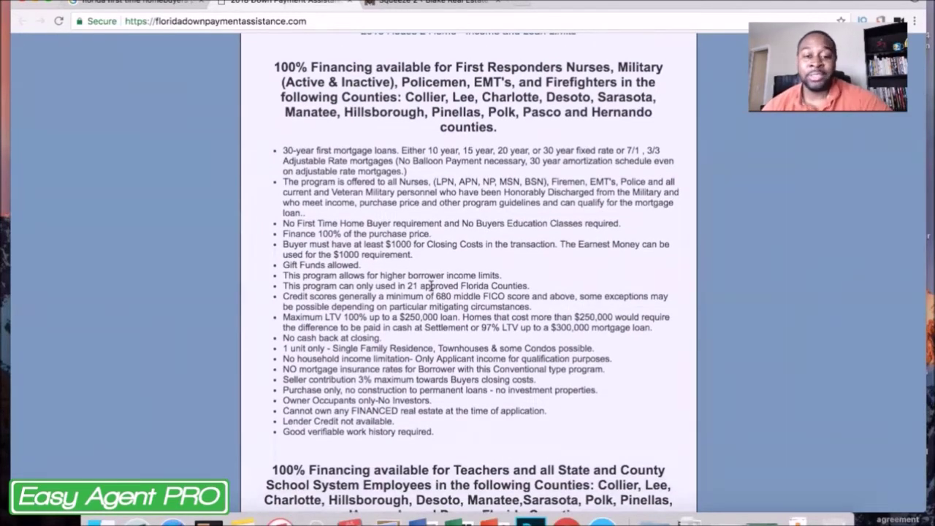
scroll(431, 286, down, 10)
scroll(431, 289, down, 15)
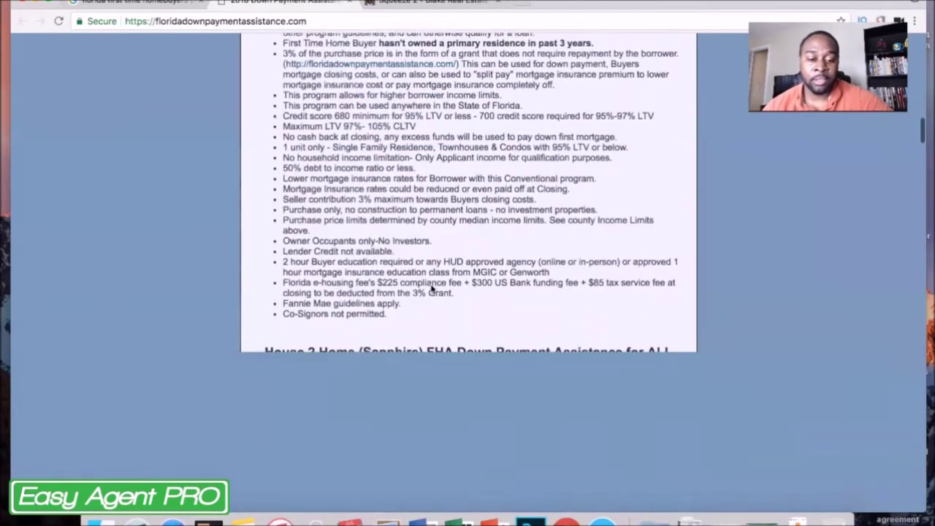
scroll(432, 286, down, 5)
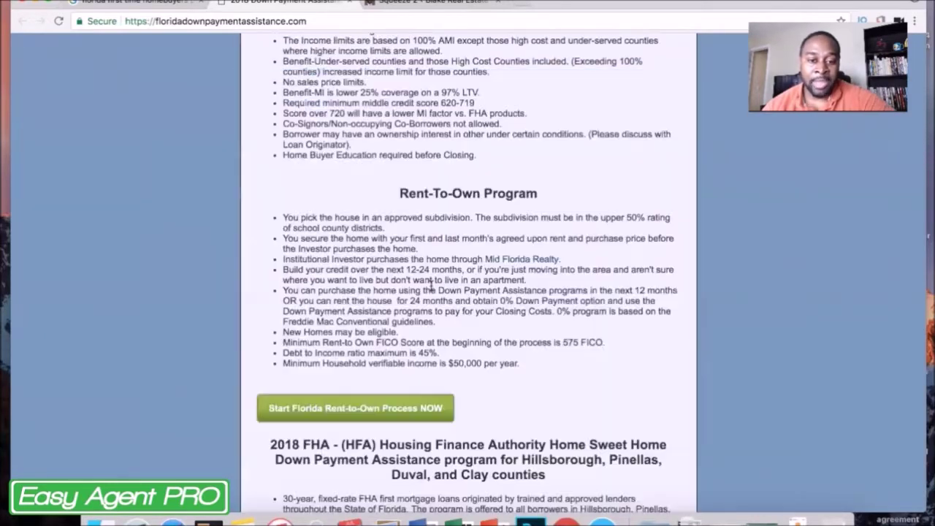
scroll(432, 285, down, 6)
scroll(431, 286, up, 15)
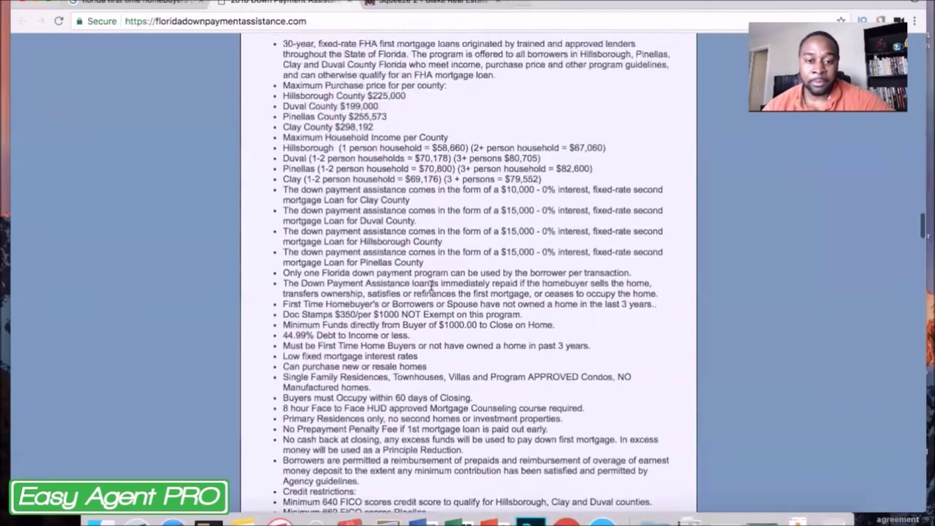
scroll(431, 286, up, 12)
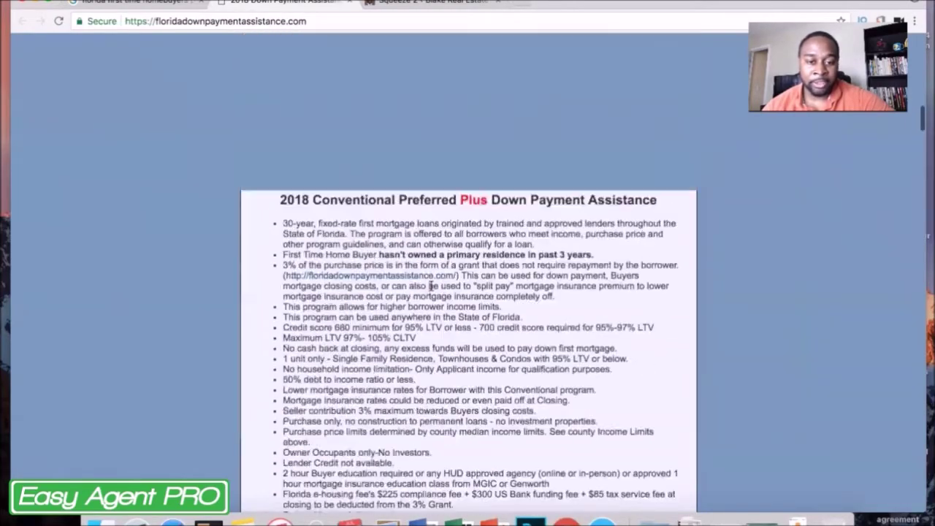
scroll(431, 286, up, 10)
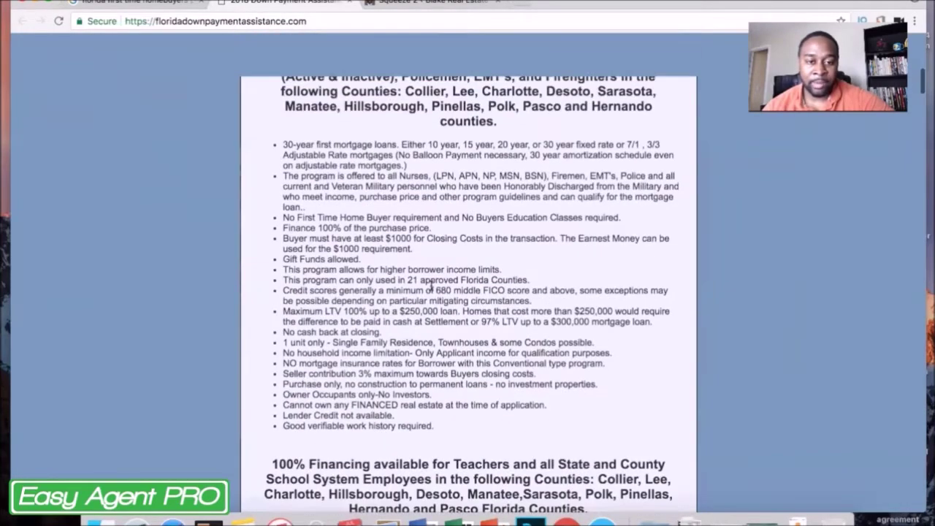
scroll(431, 285, down, 2)
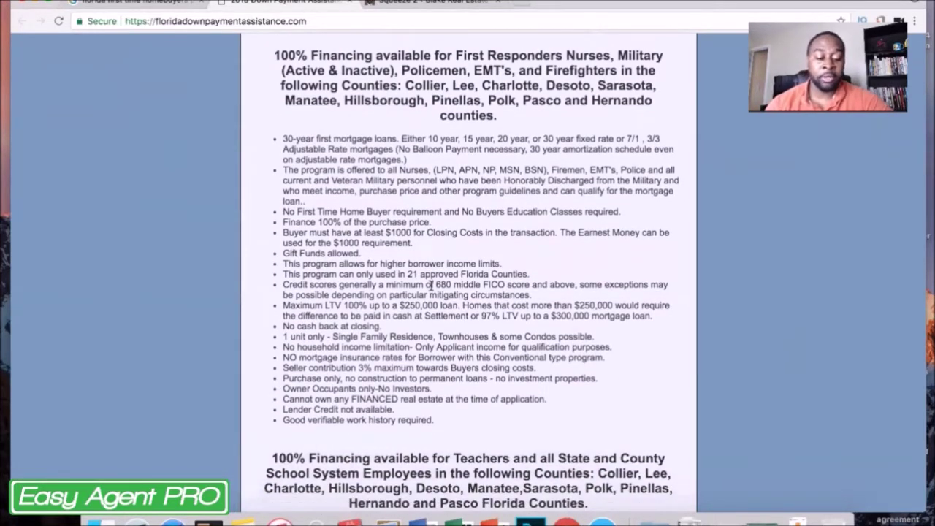
Paste the First Responders 100% financing heading and bullets into Word, then return to Squeeze.
drag(439, 426, 276, 59)
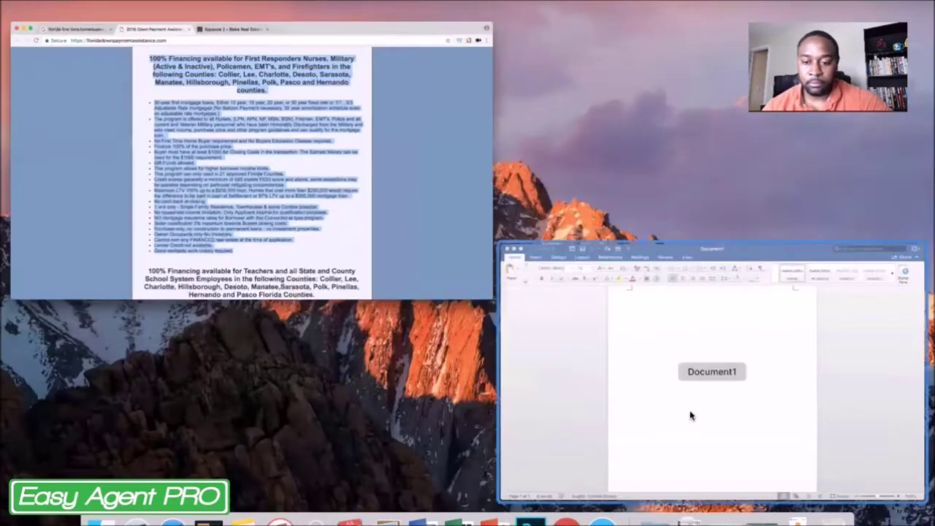
click(692, 414)
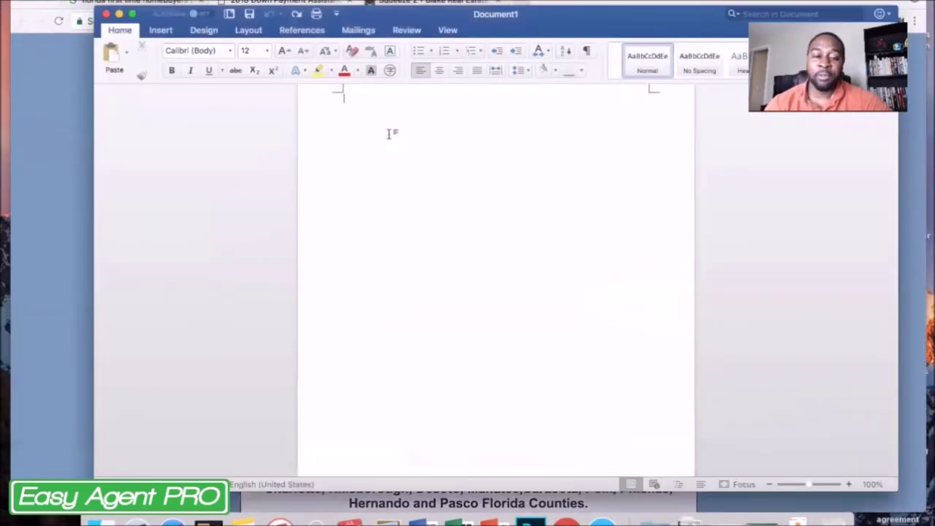
key(super+v)
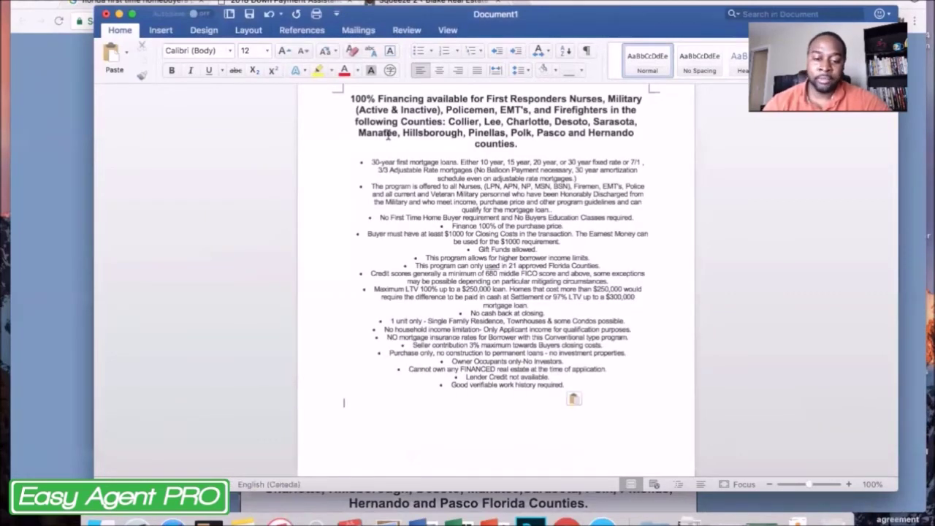
scroll(387, 135, down, 5)
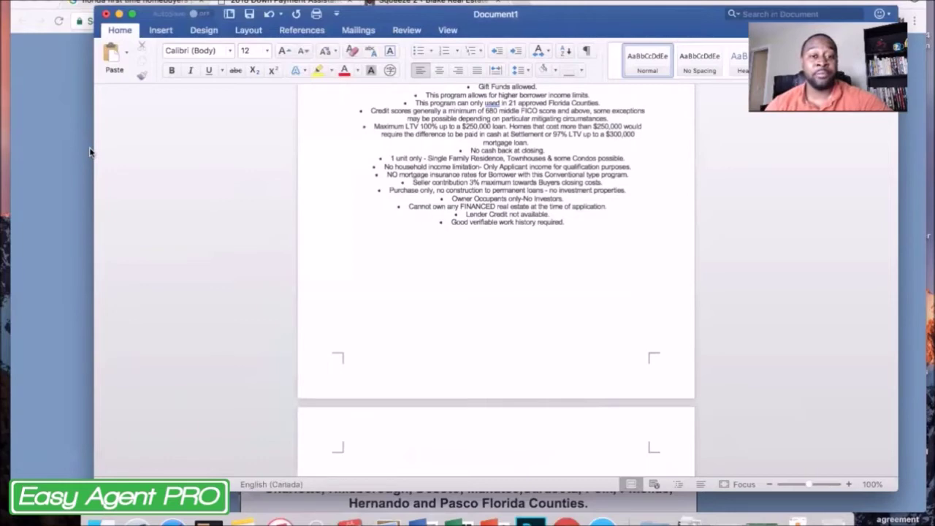
scroll(504, 345, up, 6)
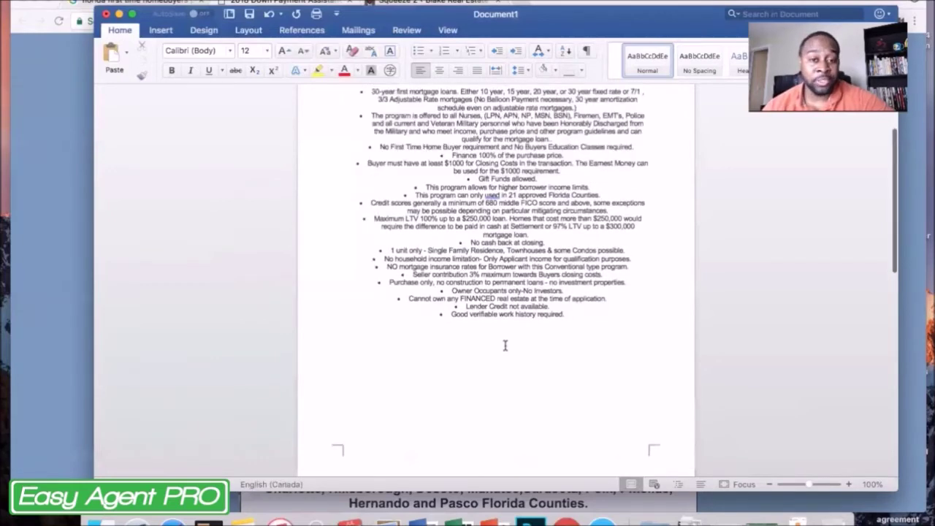
scroll(504, 344, up, 1)
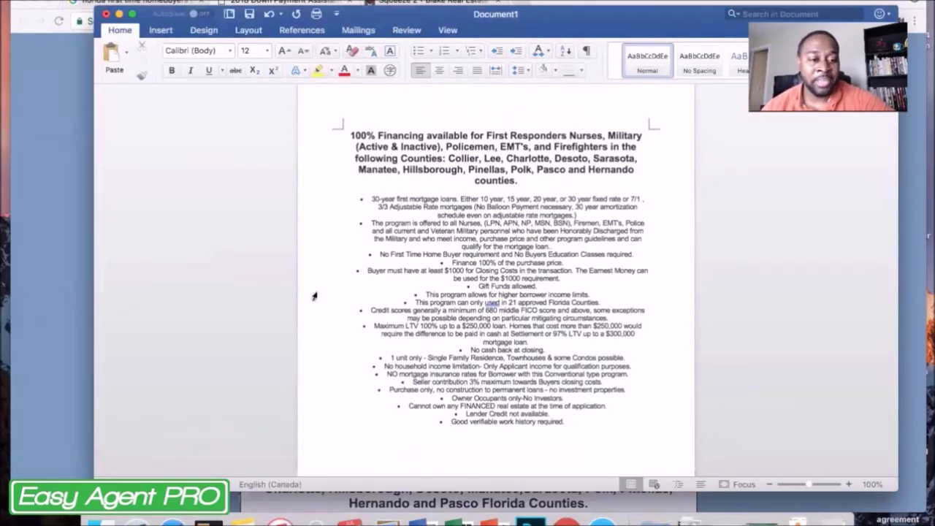
click(63, 237)
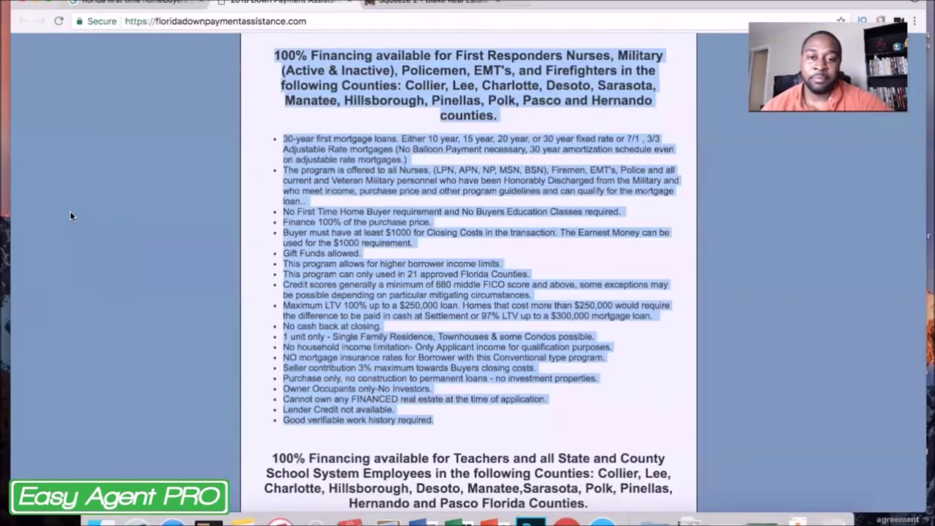
click(430, 6)
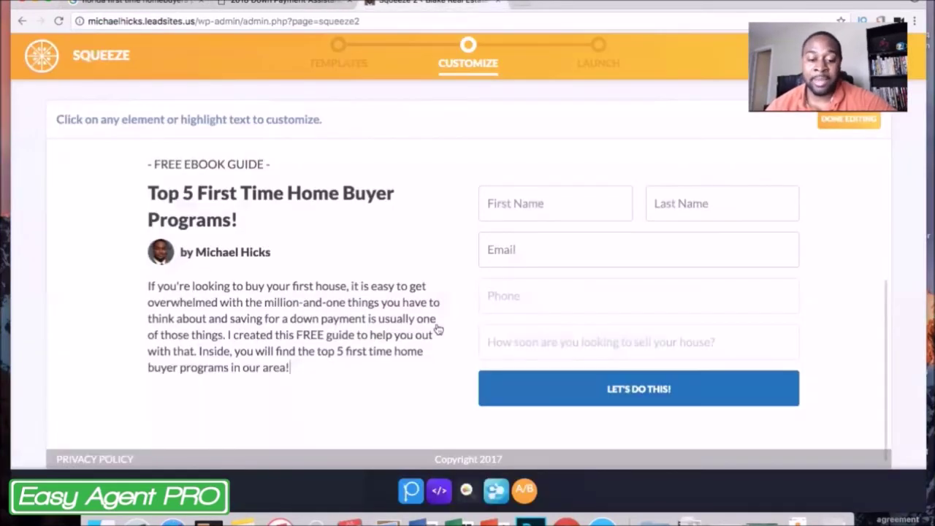